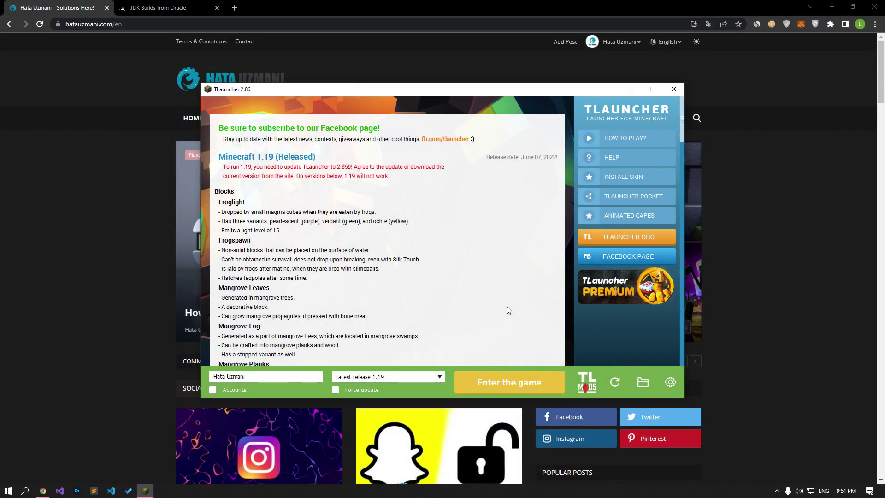
Go to the JDK 18 release page on jdk.java.net
left_click(126, 10)
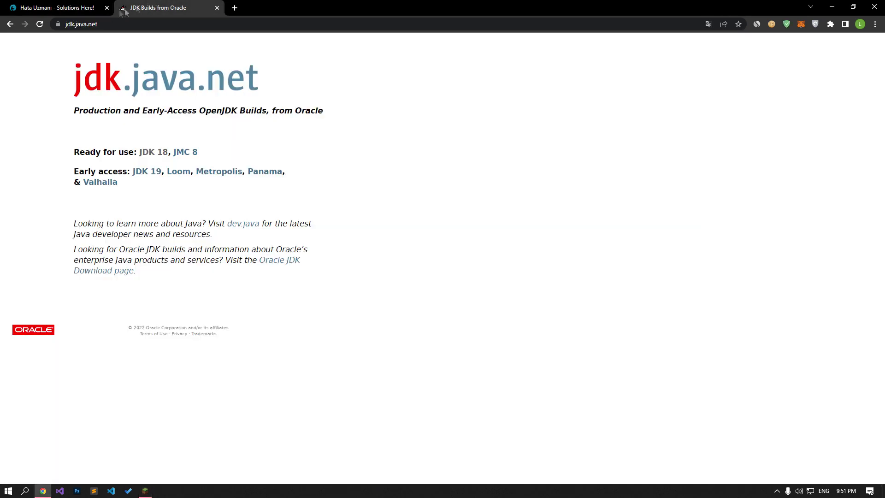
left_click(67, 24)
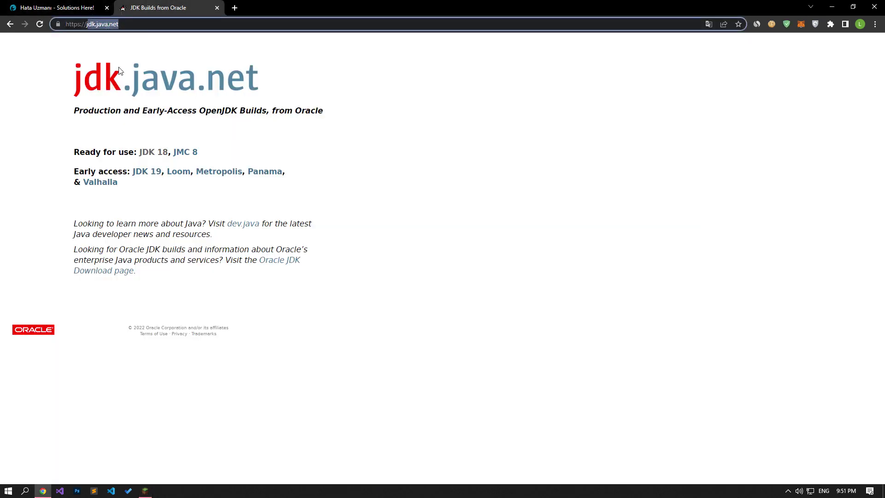
left_click_drag(74, 152, 126, 164)
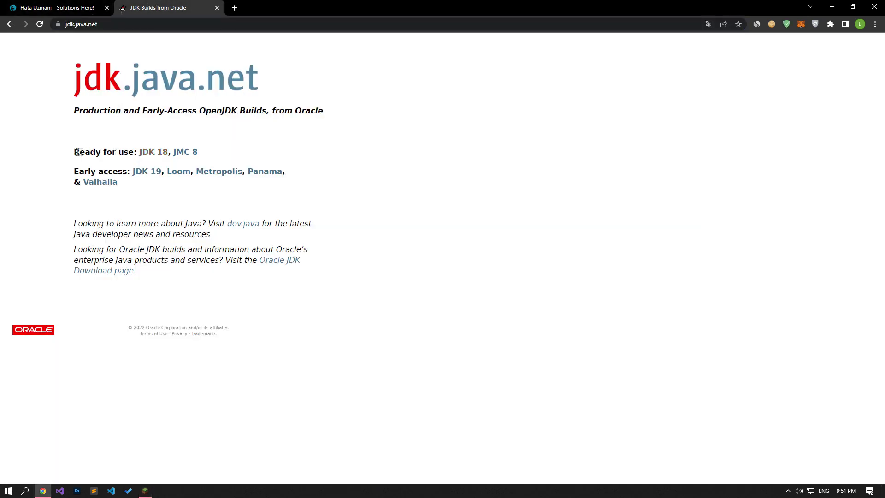
left_click(152, 154)
Download the OpenJDK 18.0.1.1 Windows x64 zip and open it in WinRAR
left_click_drag(107, 211, 153, 215)
left_click(146, 223)
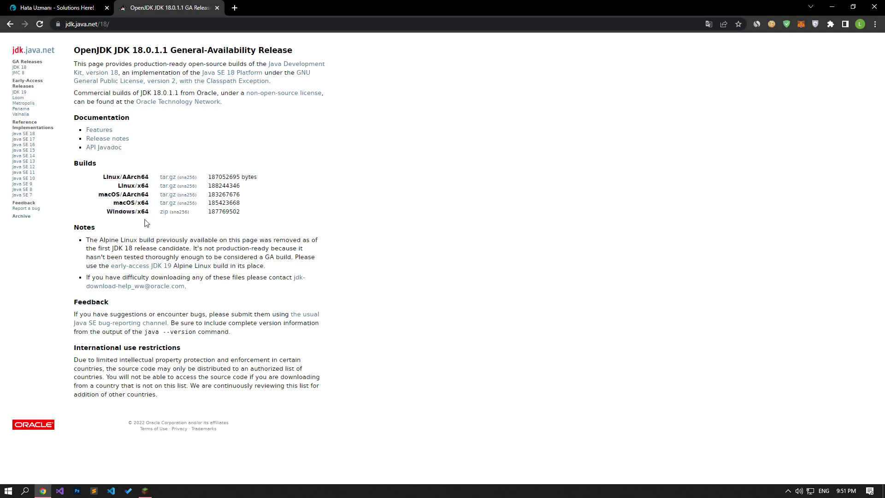
left_click(164, 213)
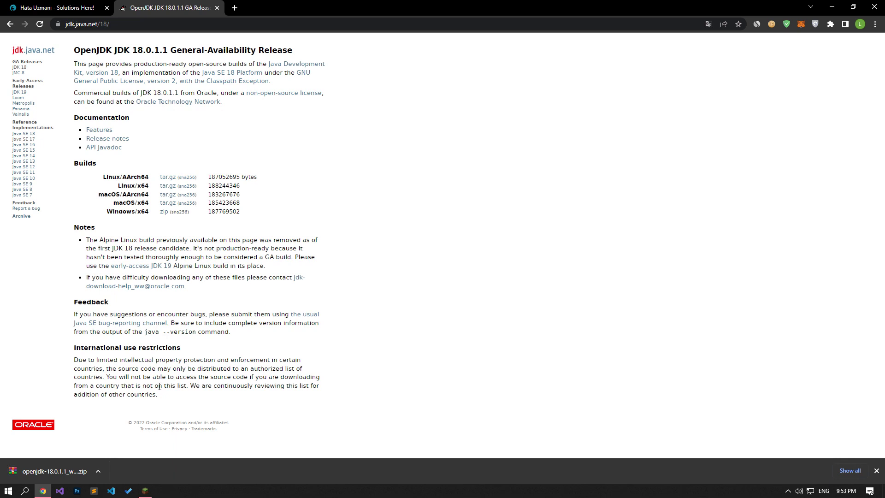
left_click(45, 471)
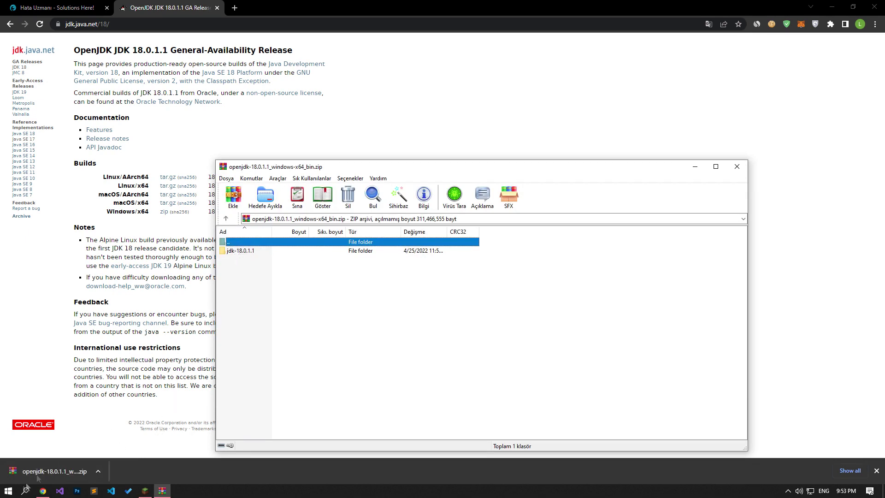
Open C:\Program Files\Java in File Explorer via This PC and copy its path
left_click(8, 490)
type("thi")
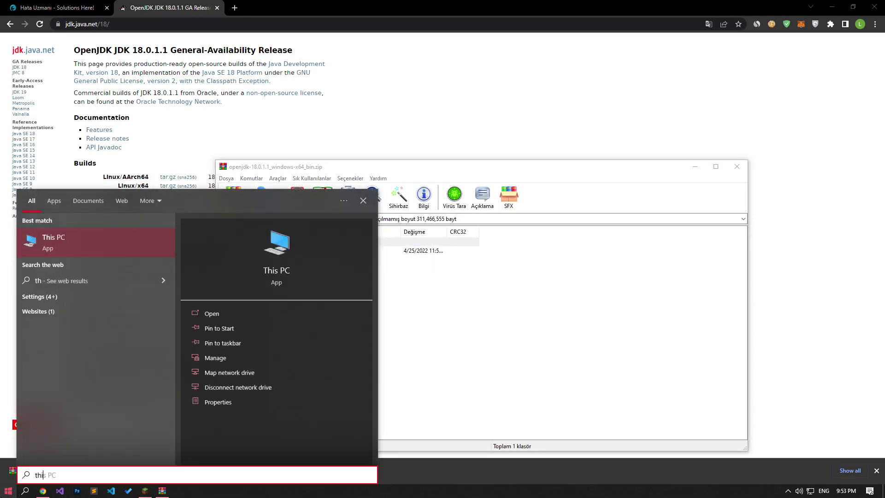
type("s")
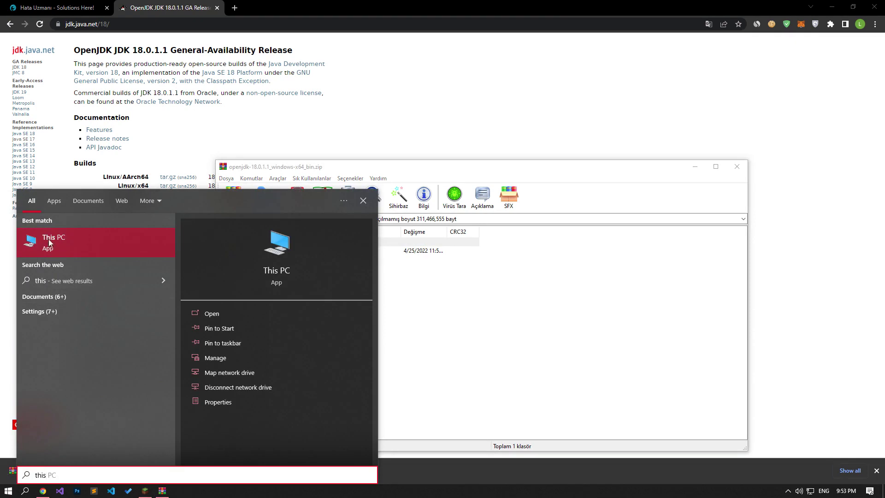
left_click(49, 242)
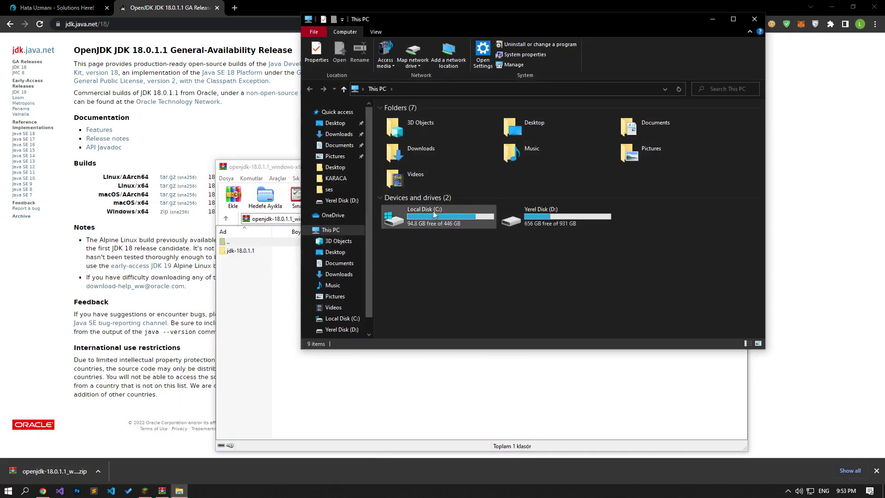
double_click(434, 216)
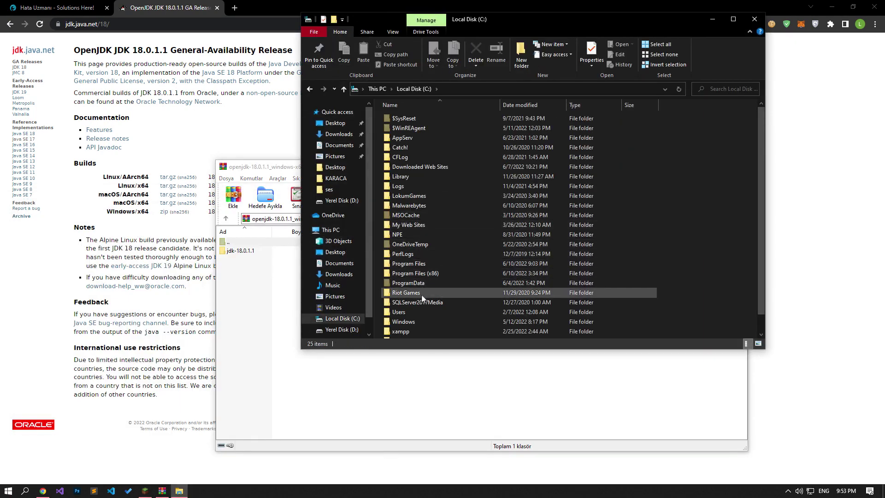
double_click(417, 265)
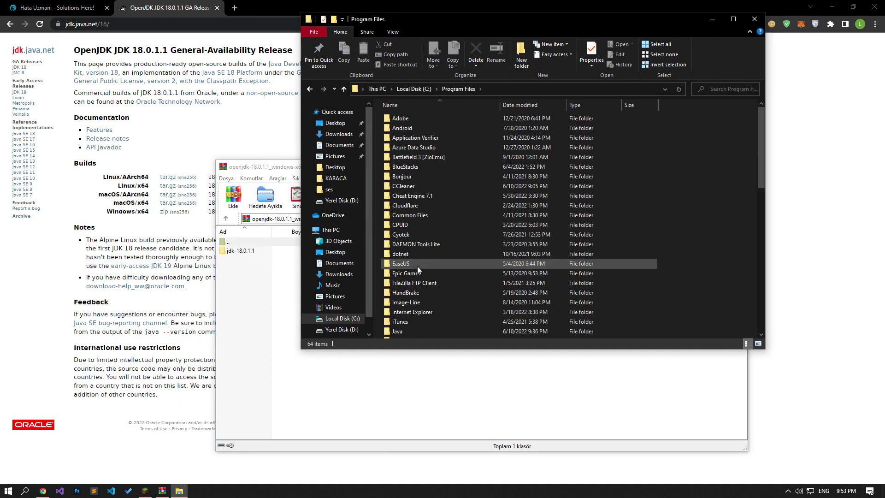
double_click(410, 332)
left_click(430, 90)
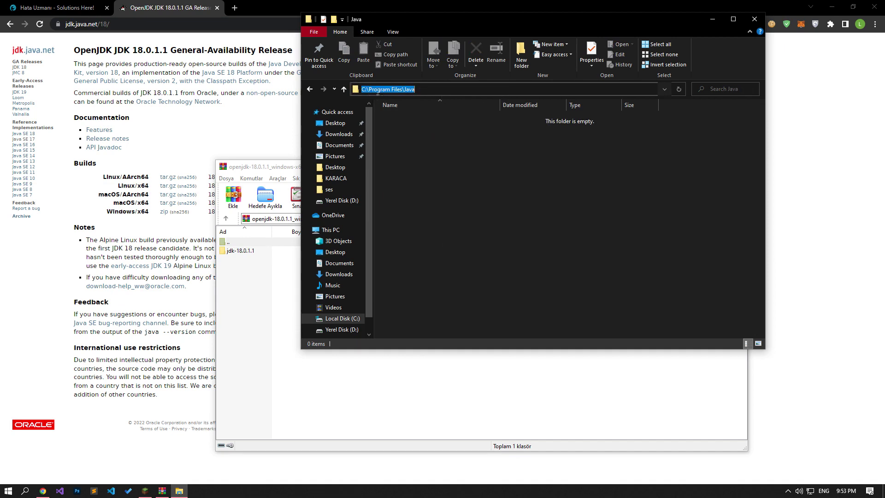
key("Escape")
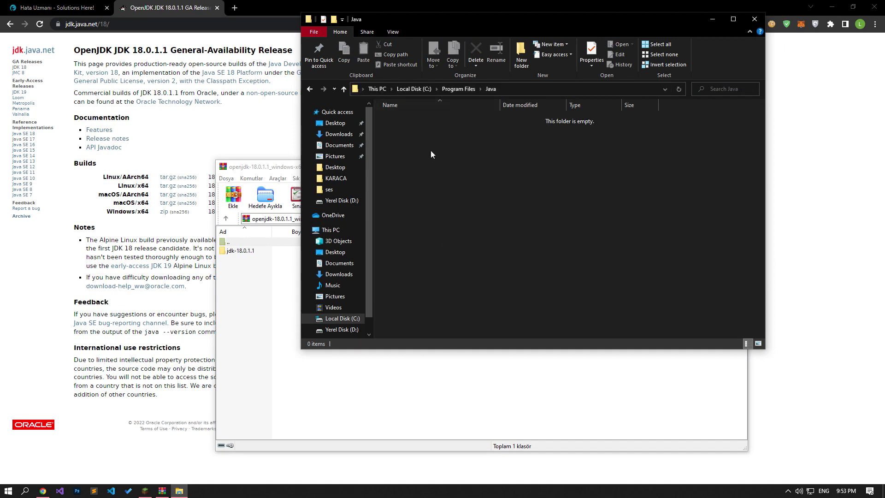
Move jdk-18.0.1.1 from WinRAR into the Java folder with admin permission, then close Explorer
mouse_move(239, 254)
left_mouse_down()
mouse_move(373, 219)
mouse_move(444, 146)
left_mouse_up()
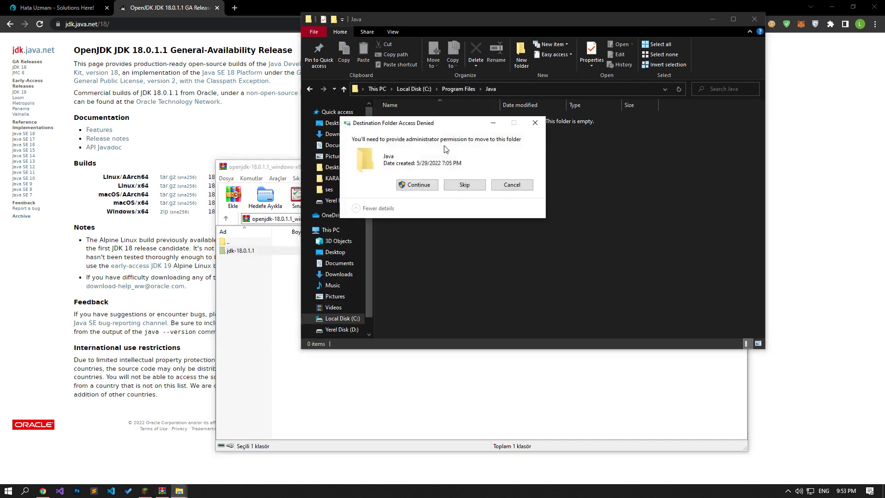
left_click(419, 185)
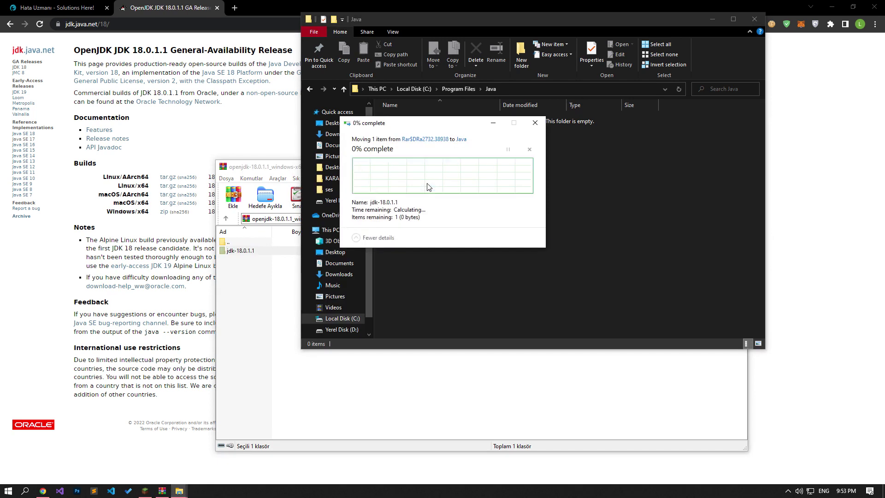
left_click(358, 89)
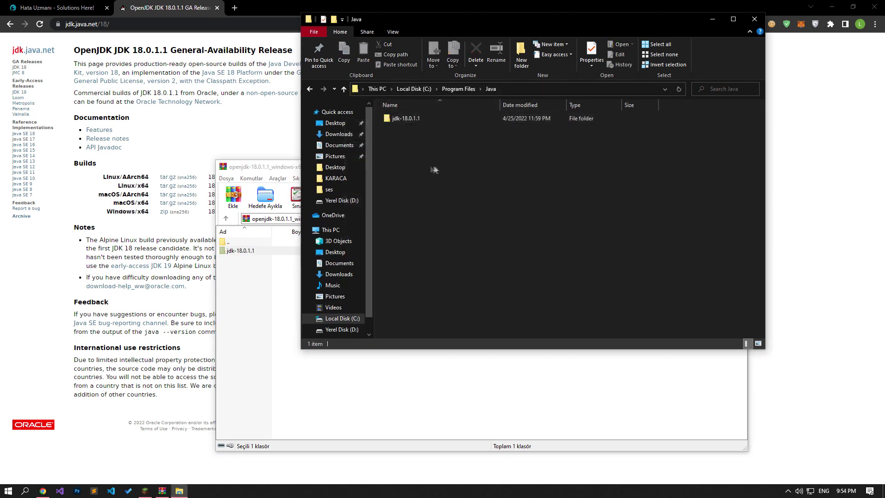
left_click(754, 19)
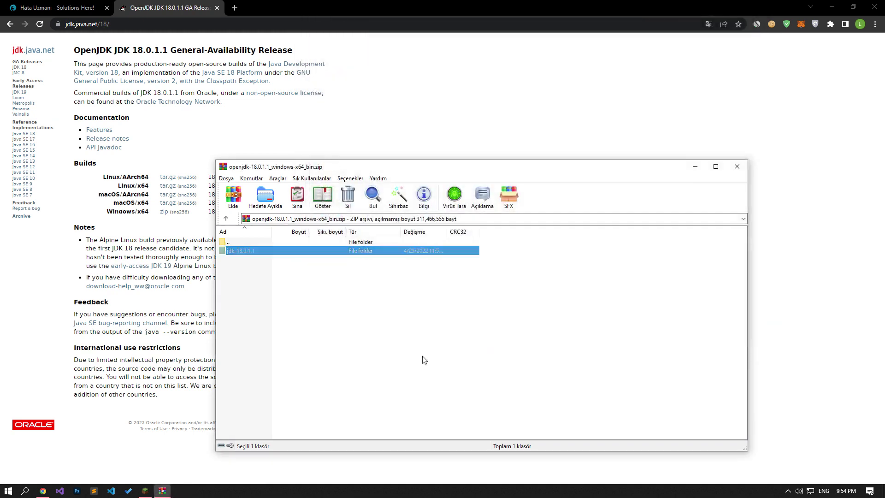
Close WinRAR and open the custom Java form in TLauncher's Settings
left_click(737, 166)
left_click(147, 491)
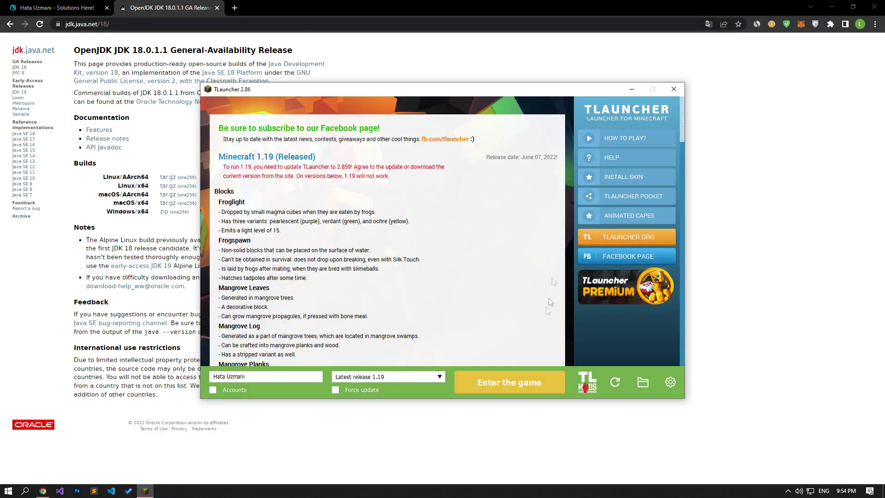
left_click(671, 381)
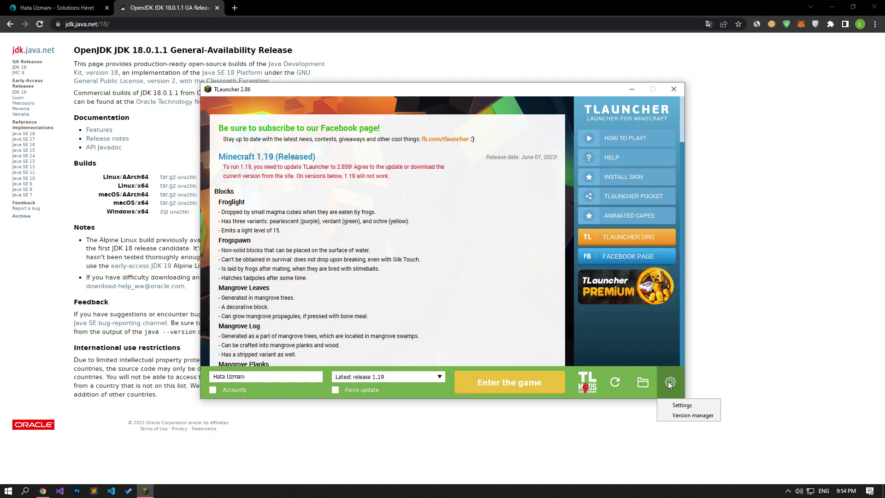
left_click(692, 405)
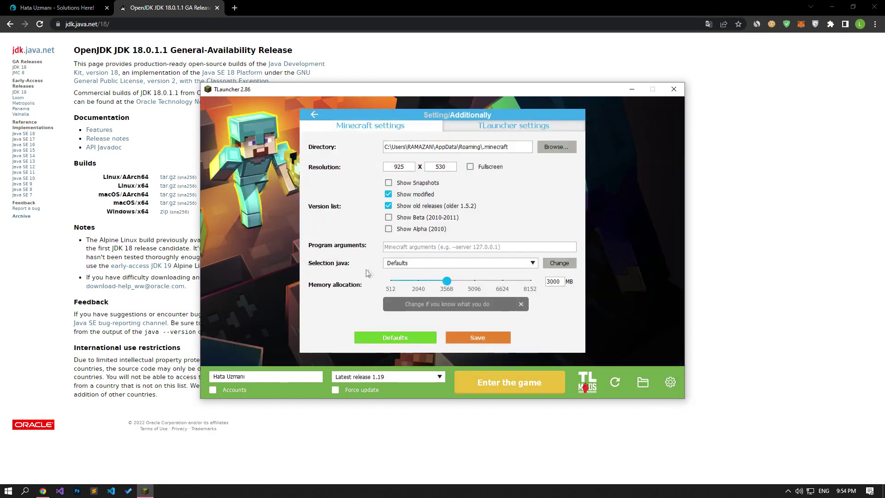
left_click(553, 265)
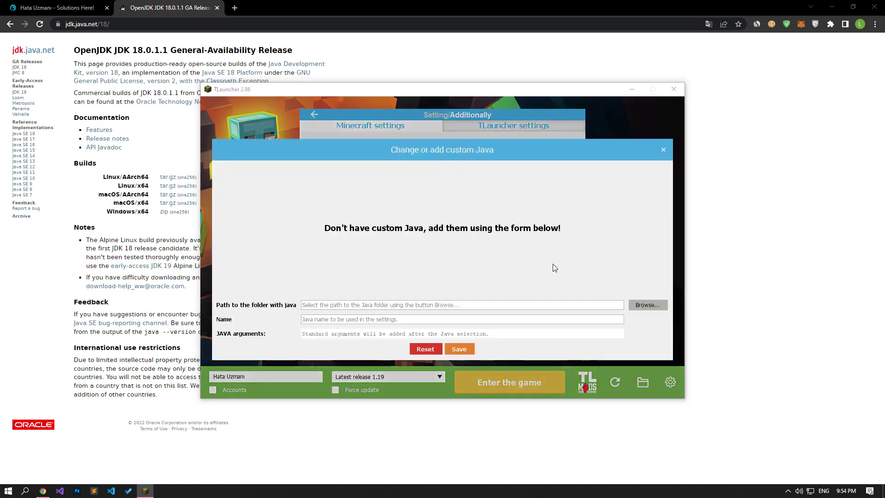
Save a custom Java entry pointing to C:\Program Files\Java\jdk-18.0.1.1
left_click(640, 308)
left_click(374, 170)
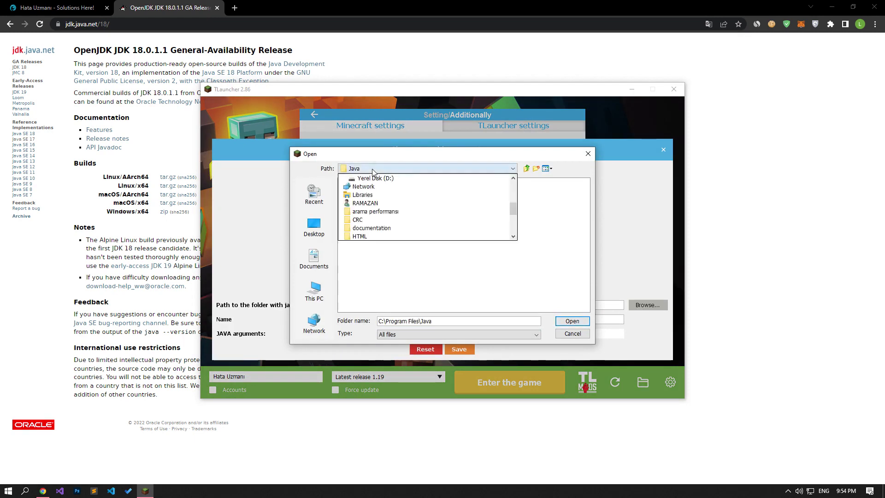
scroll(381, 200, "up", 2)
scroll(383, 207, "up", 1)
scroll(392, 221, "down", 1)
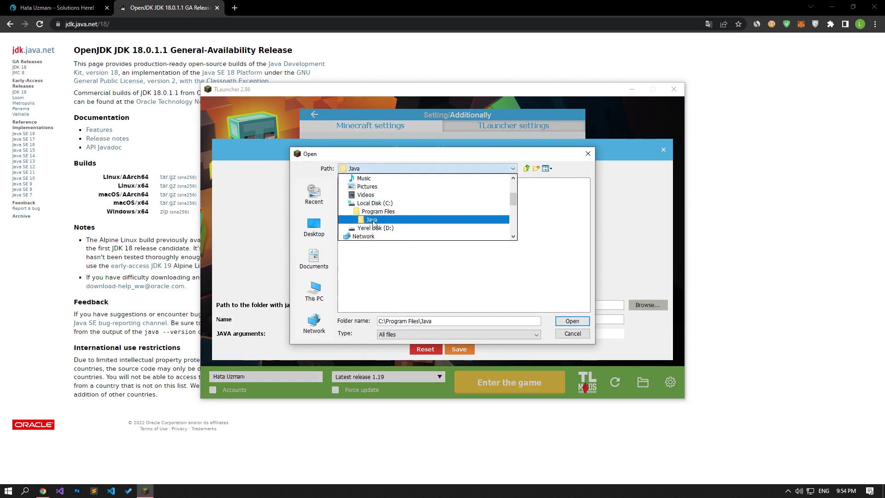
left_click(372, 220)
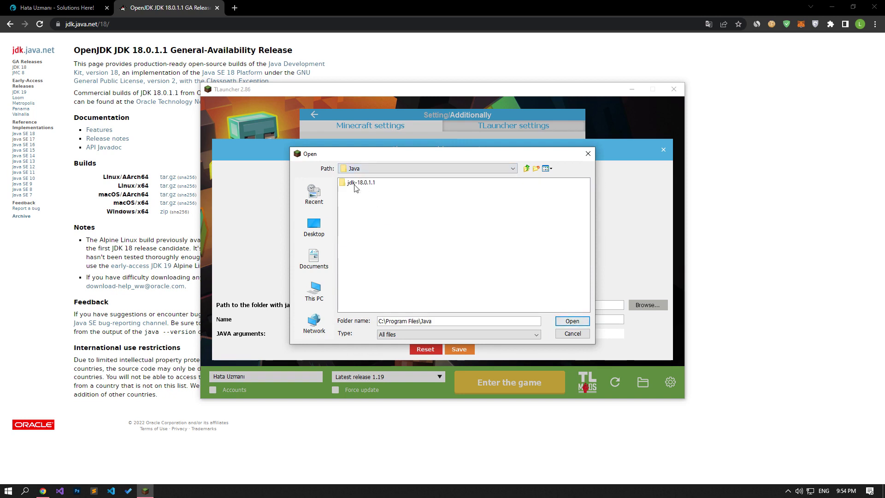
left_click(357, 184)
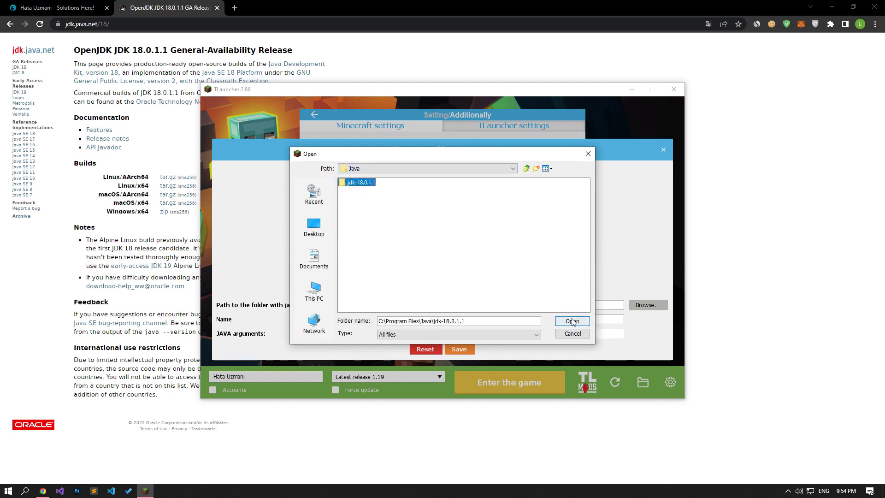
left_click(572, 322)
triple_click(384, 293)
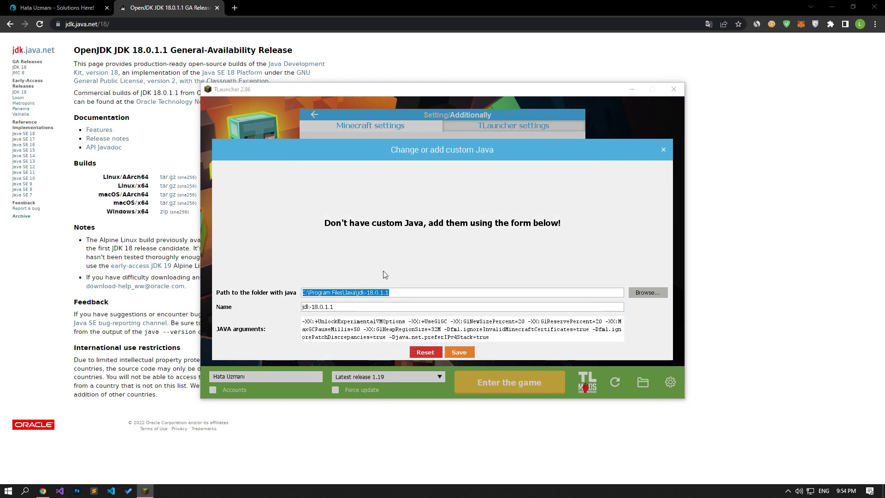
left_click(459, 352)
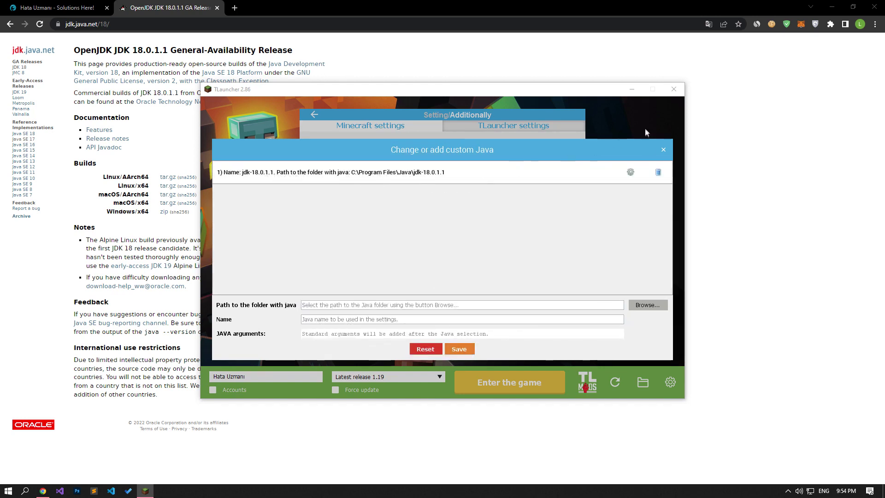
Choose jdk-18.0.1.1 under Selection java and save the settings
left_click(664, 150)
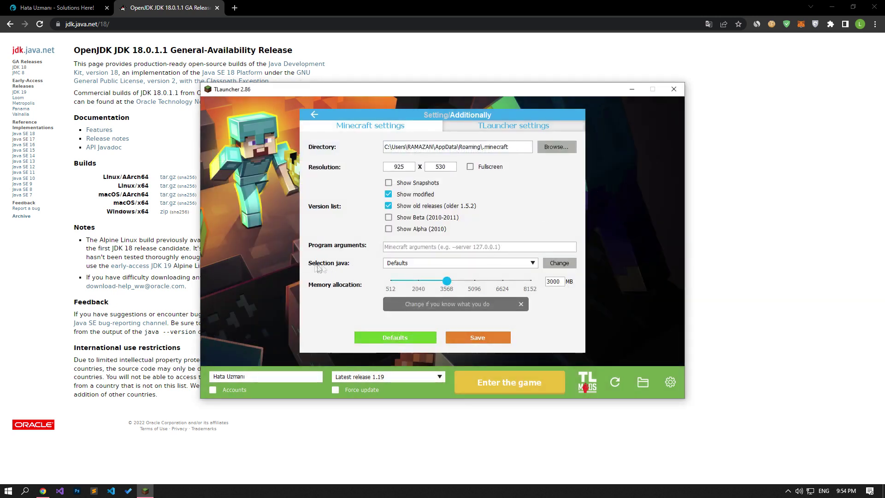
left_click(402, 267)
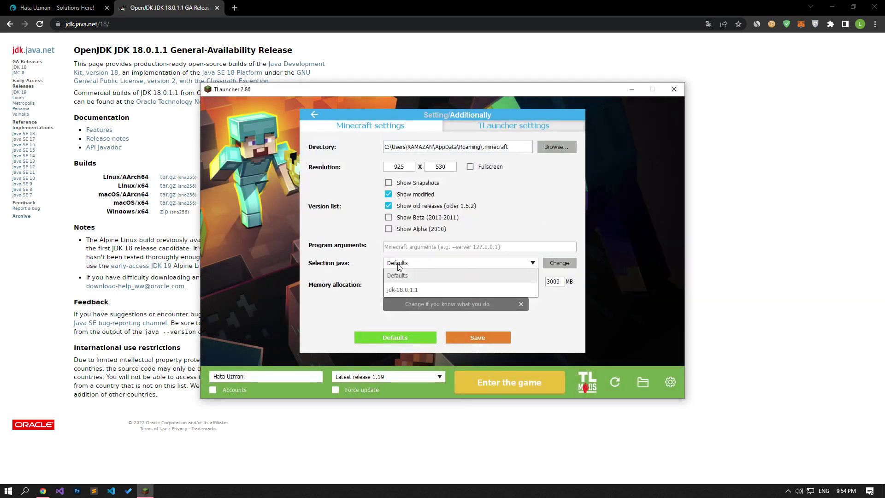
left_click(407, 291)
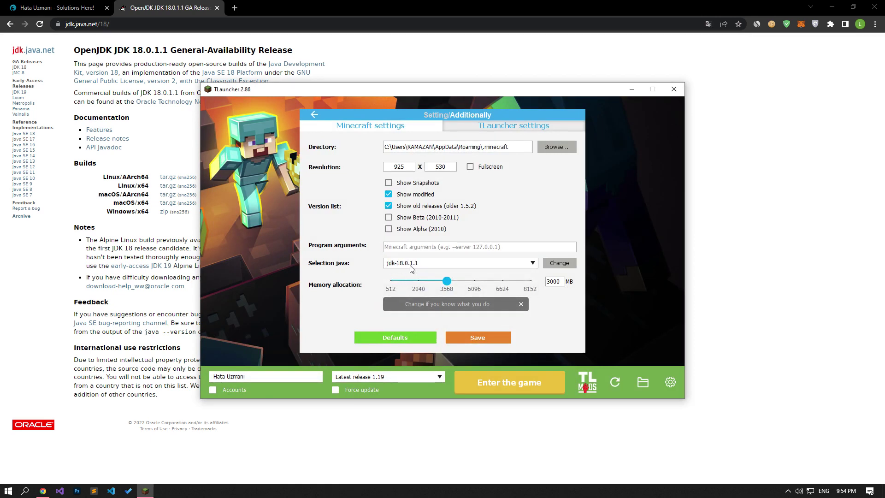
left_click(477, 341)
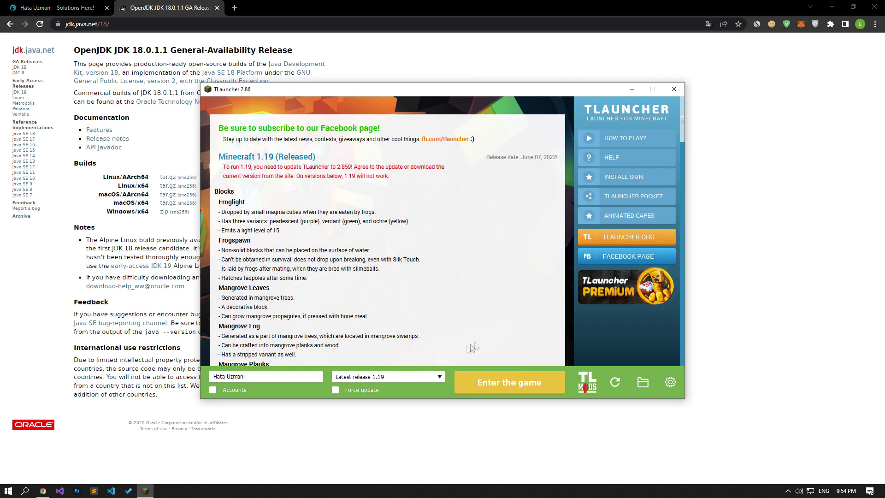
left_click(418, 378)
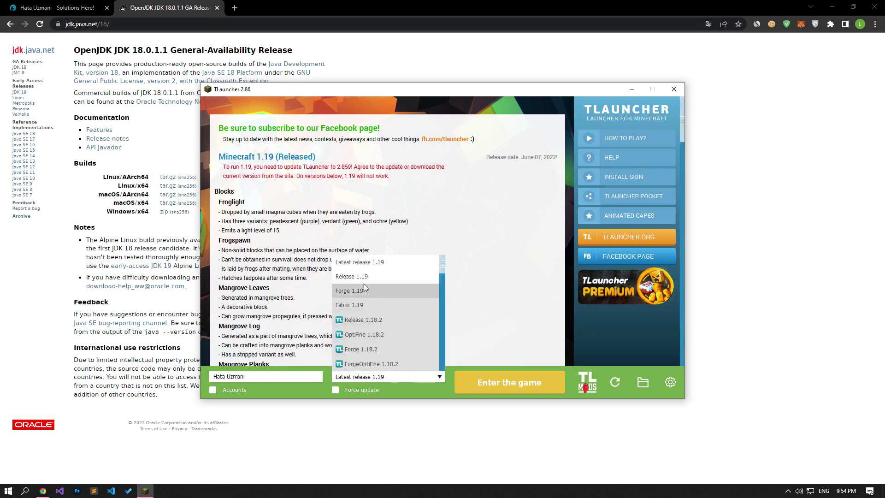
Keep Latest release 1.19 selected and enter the game
left_click(475, 291)
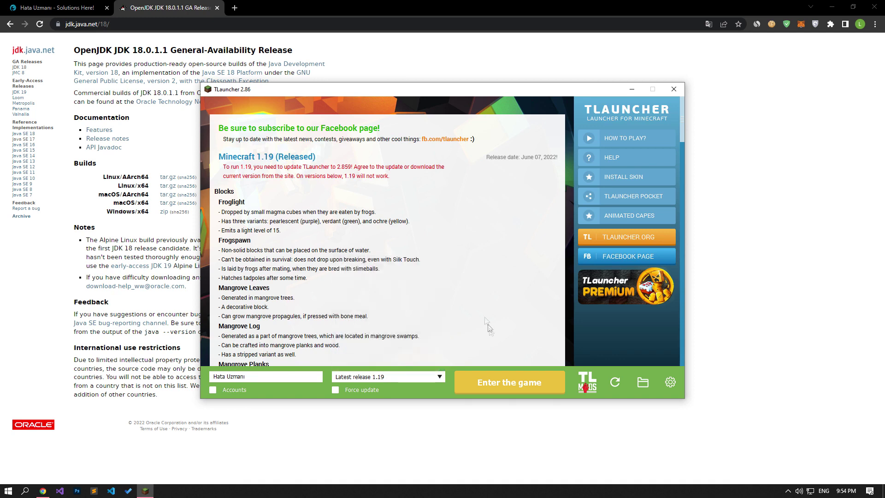
left_click(518, 383)
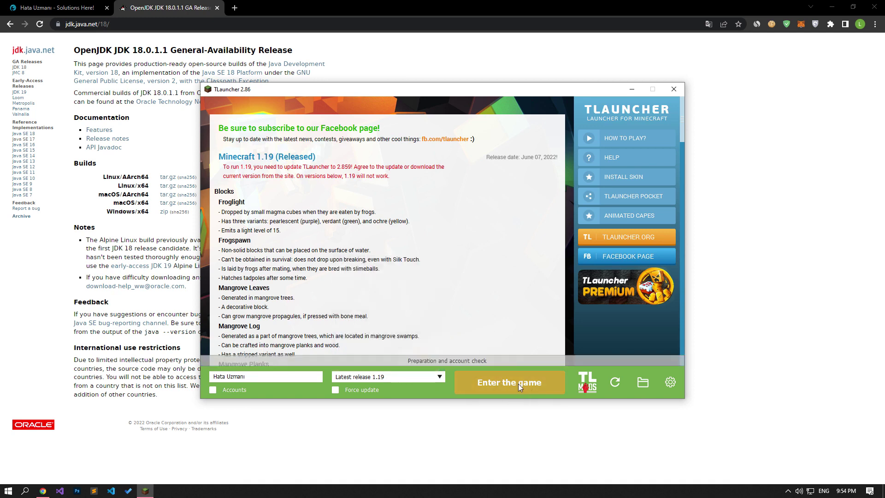